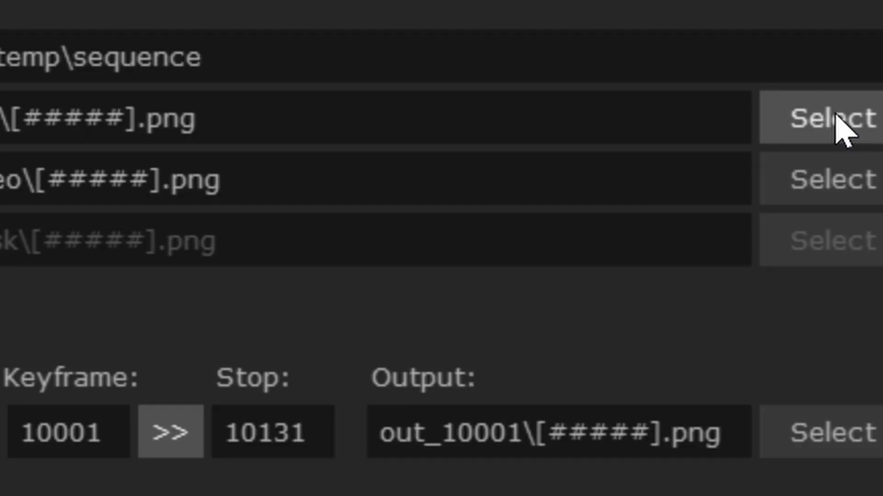
Browse into the key folder and preview the painted keyframe 10001
click(696, 192)
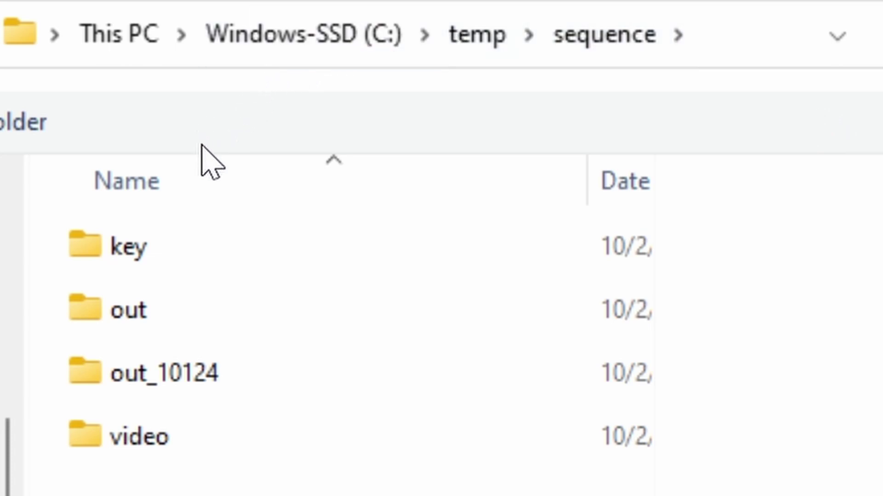
click(188, 242)
double_click(188, 242)
click(173, 297)
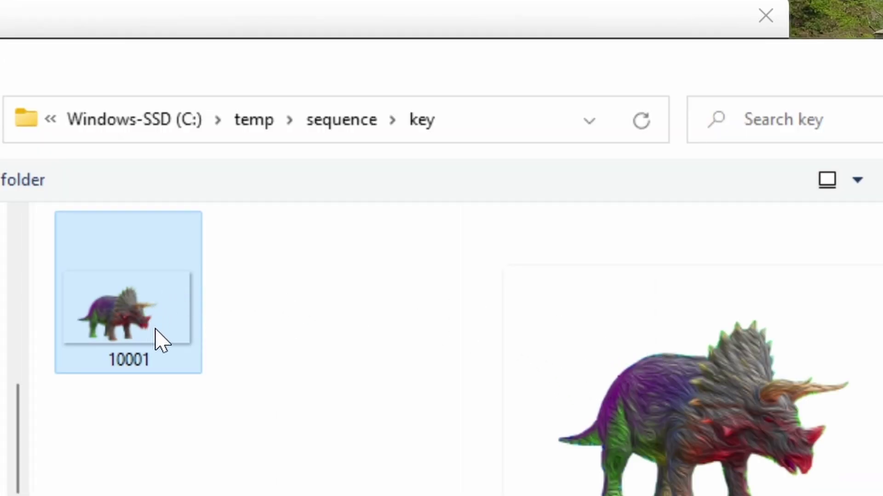
Open the video folder and scroll through its numbered dinosaur frames 10001–10131
mouse_move(133, 317)
click(340, 120)
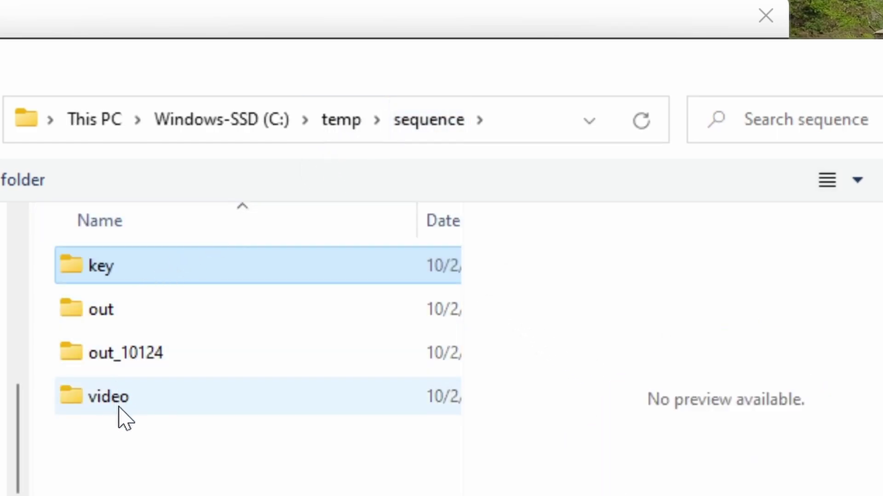
double_click(118, 407)
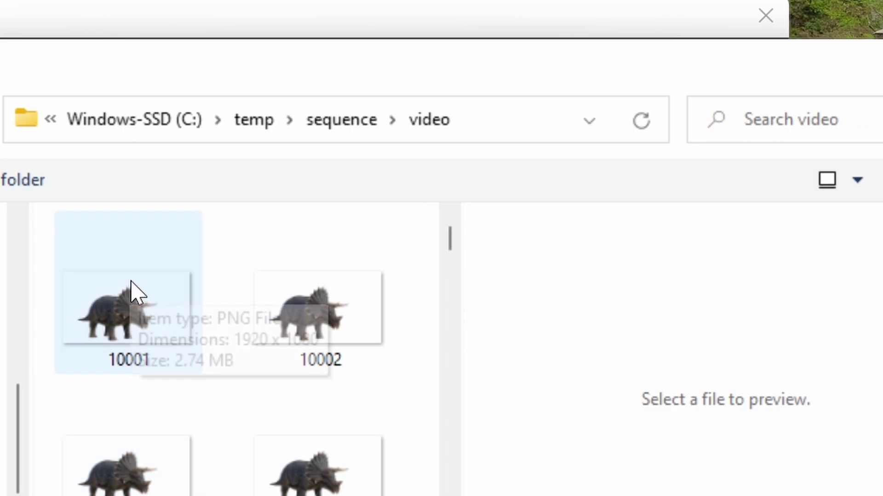
click(125, 296)
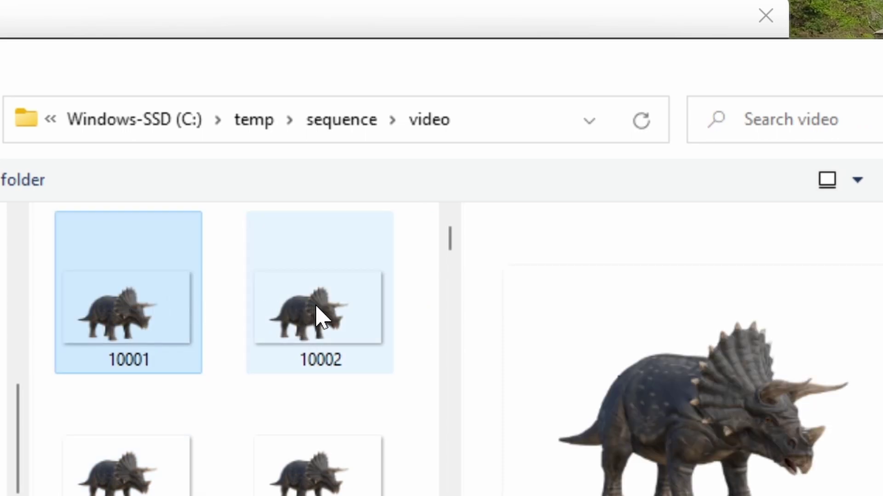
click(317, 316)
scroll(316, 322, down, 8)
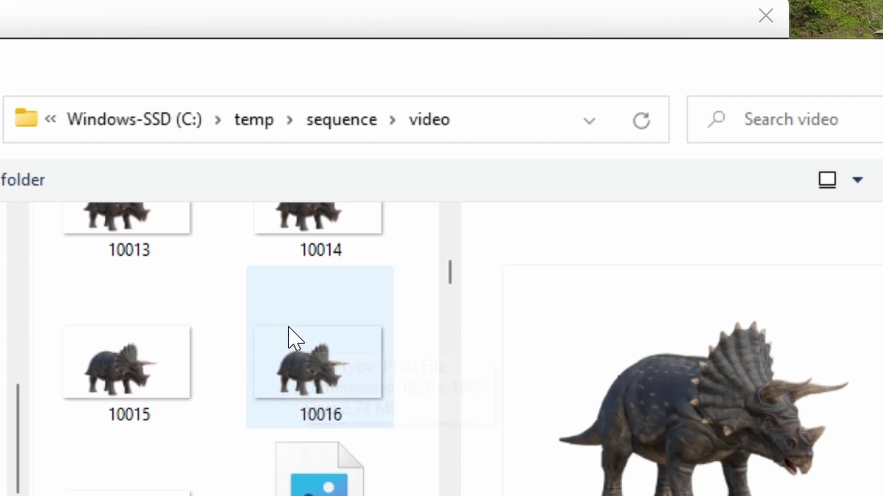
scroll(291, 338, down, 15)
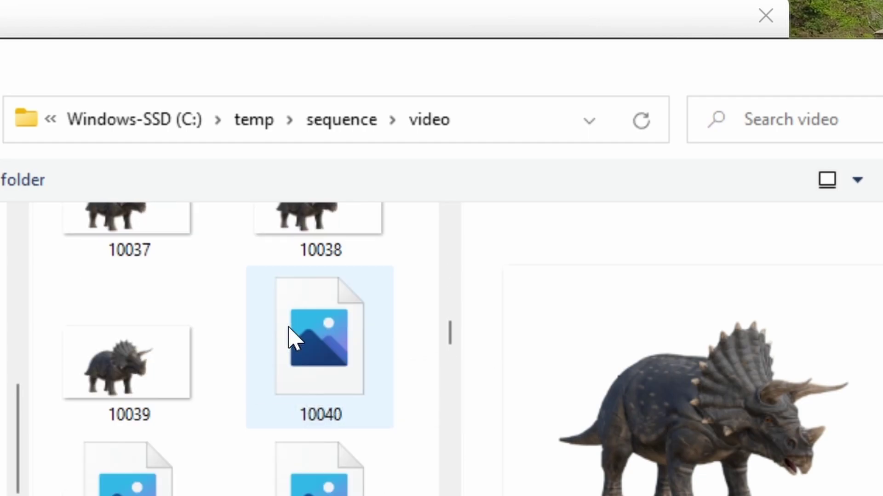
scroll(289, 330, down, 20)
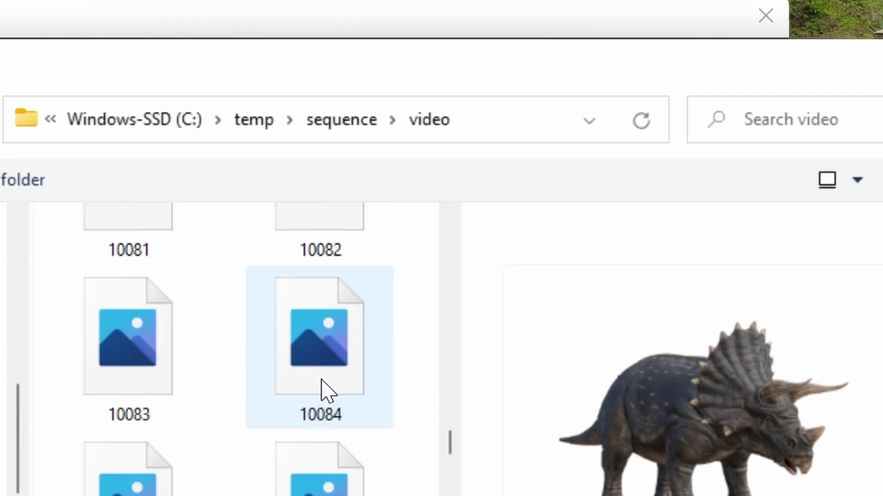
scroll(322, 393, down, 20)
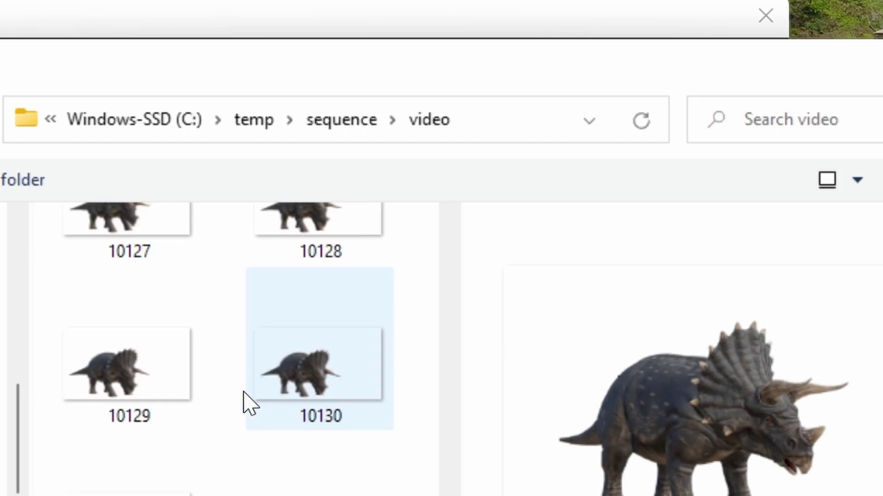
scroll(312, 381, up, 5)
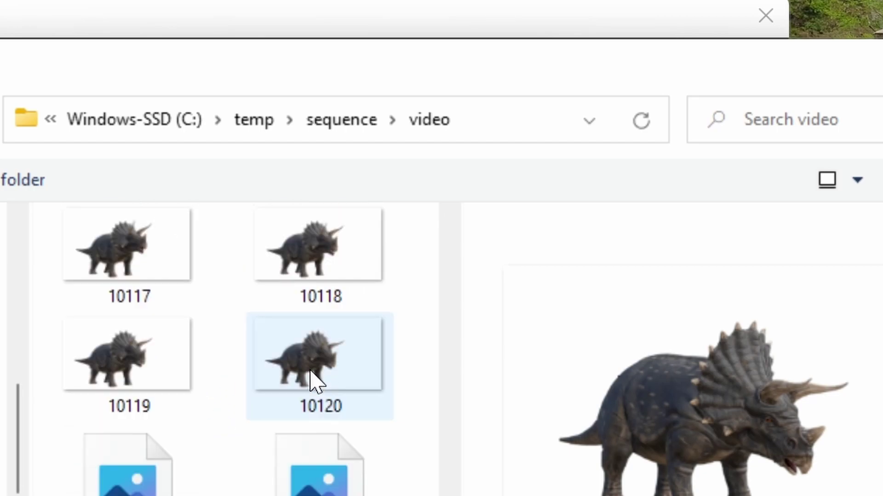
scroll(313, 382, up, 20)
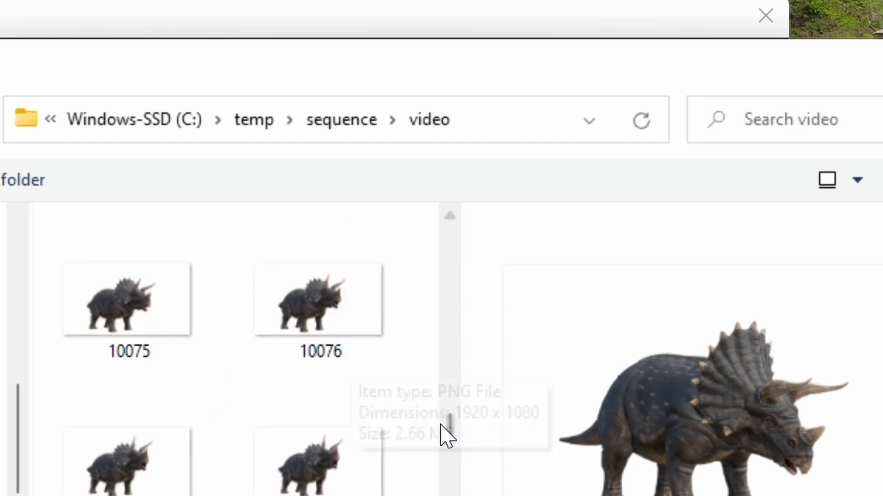
drag(441, 427, 443, 247)
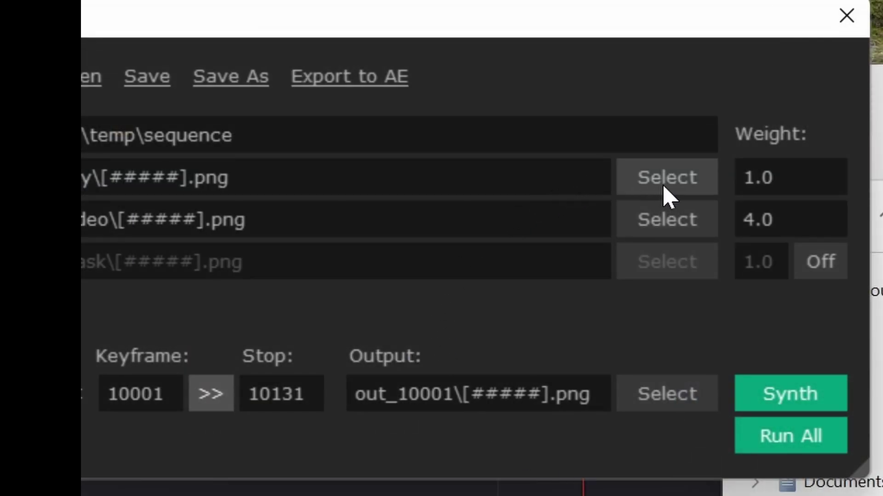
Set EbSynth's Keyframes source to the key folder and its Video source to the video folder
click(663, 187)
click(189, 267)
double_click(189, 267)
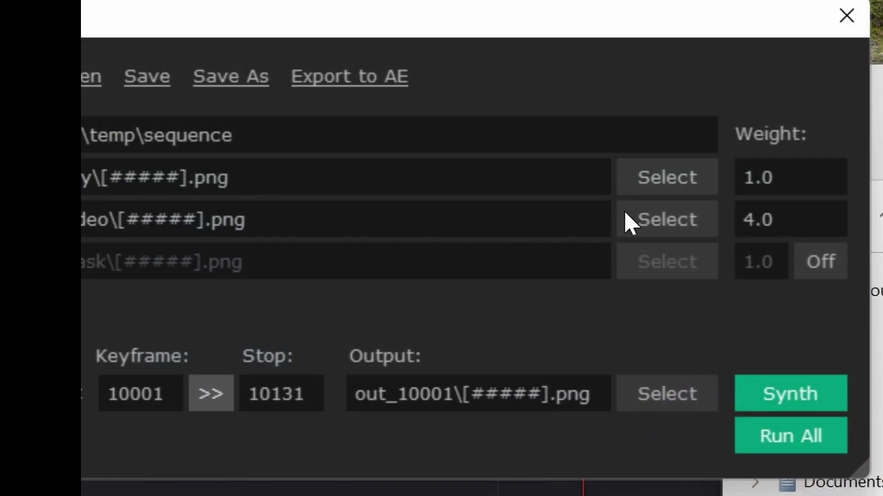
click(666, 223)
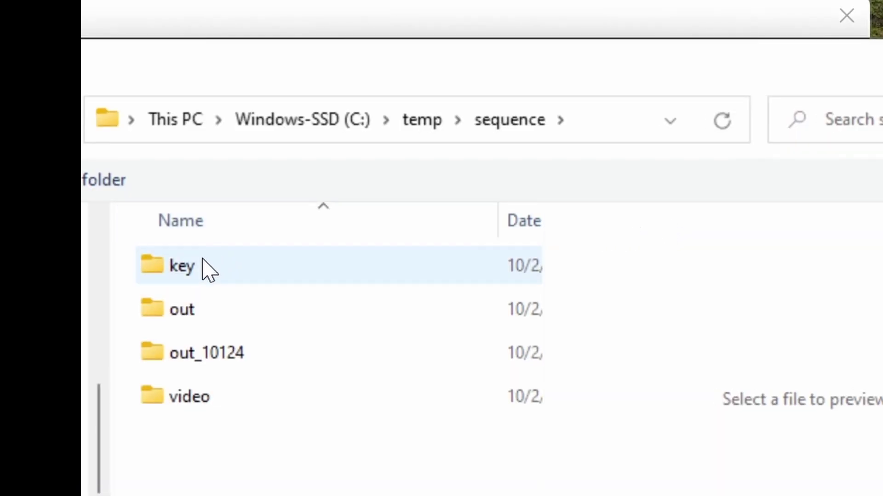
double_click(230, 399)
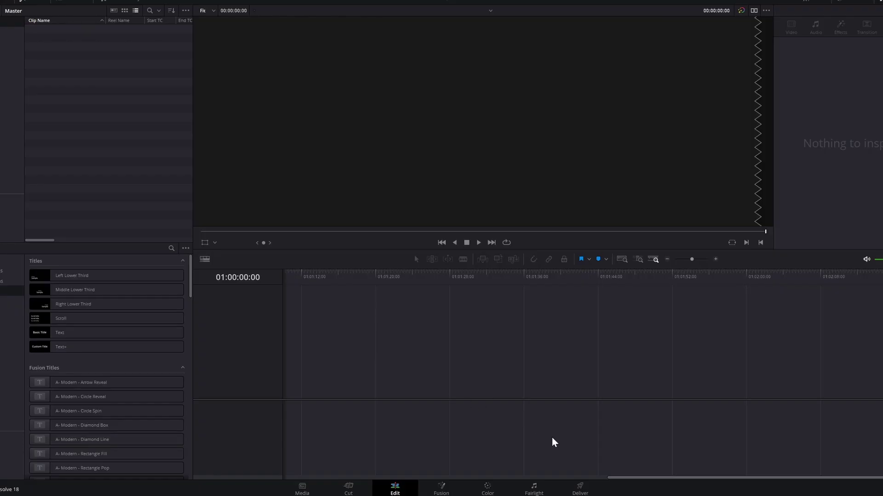
Place Dinosaur - 82431.mp4 on the timeline, zoom in, and play it back
drag(626, 478, 293, 477)
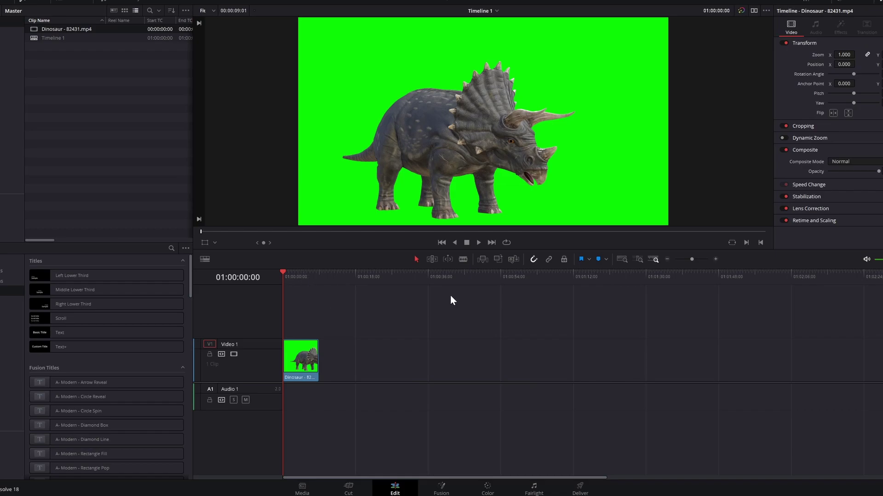
click(694, 260)
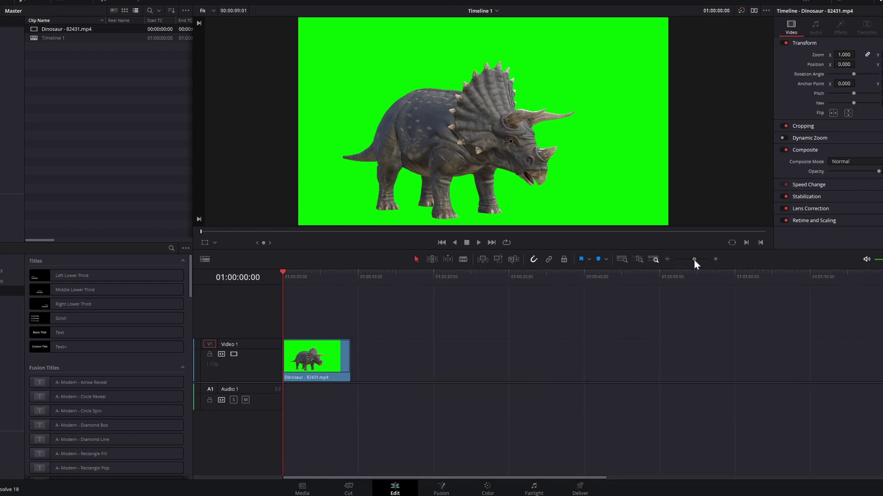
click(479, 242)
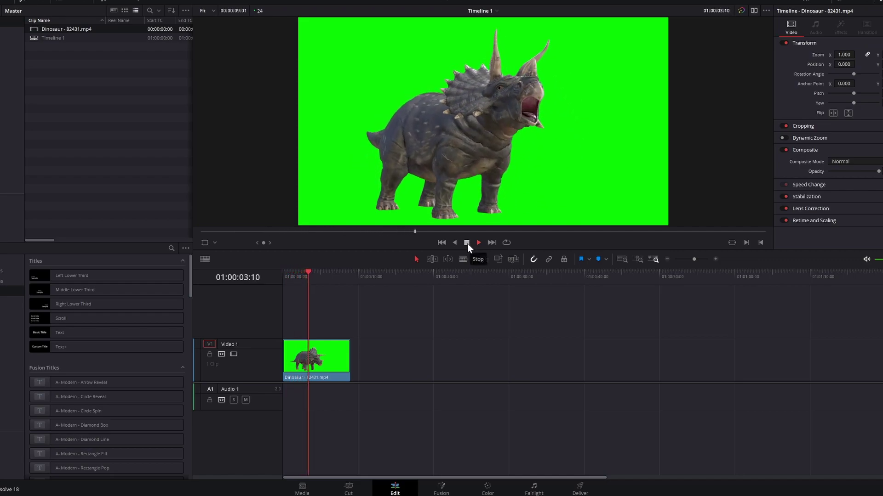
click(300, 281)
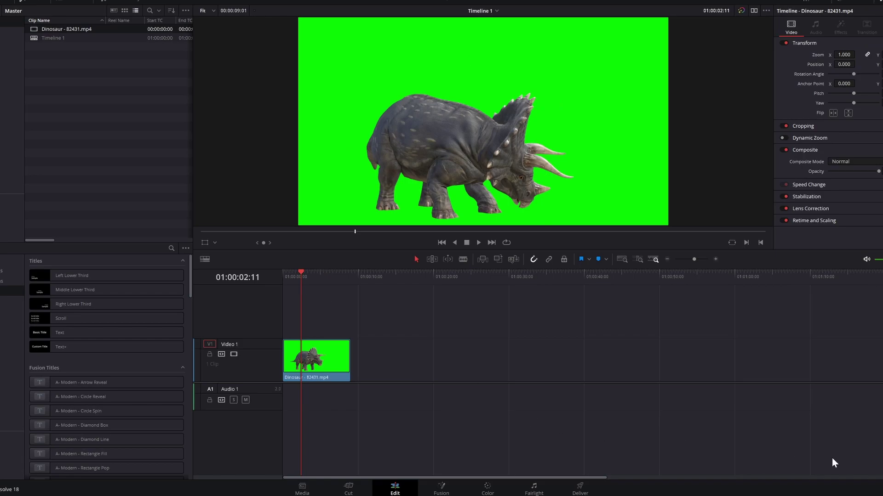
Confirm the project frame rate is 24 fps without changes, then scrub through the clip
key(shift+9)
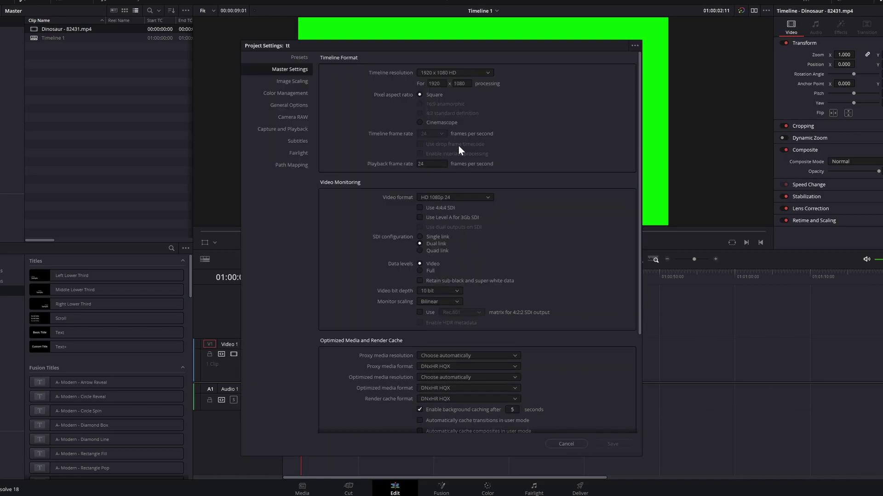
click(429, 164)
click(566, 443)
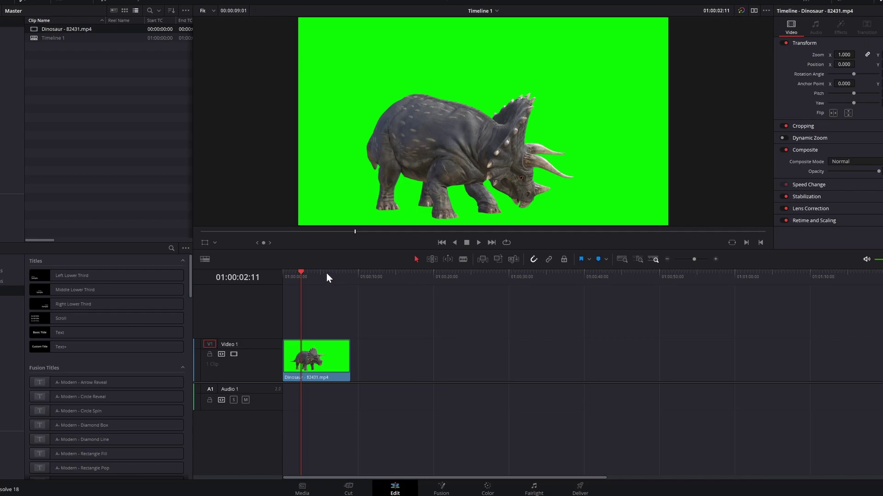
drag(325, 276, 283, 278)
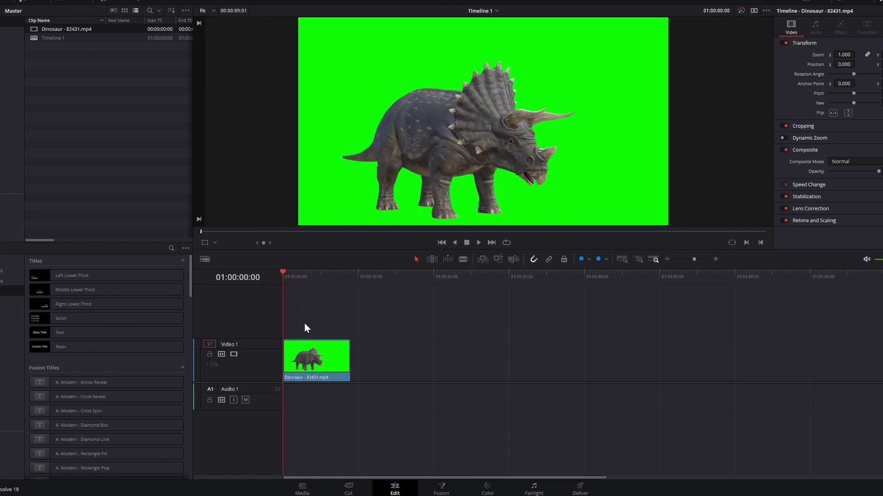
Add a Delta Keyer to the Dinosaur clip in Fusion and sample the green screen colour
click(330, 363)
click(440, 490)
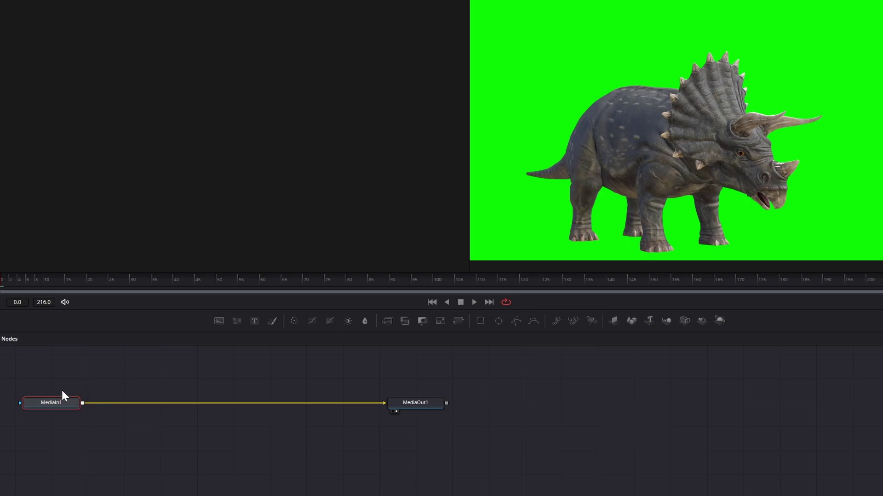
key(shift+space)
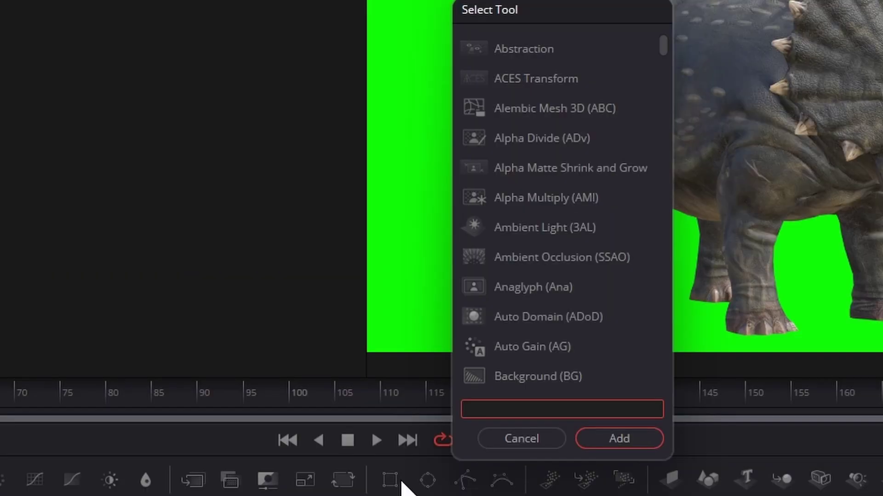
text(delta Keyer)
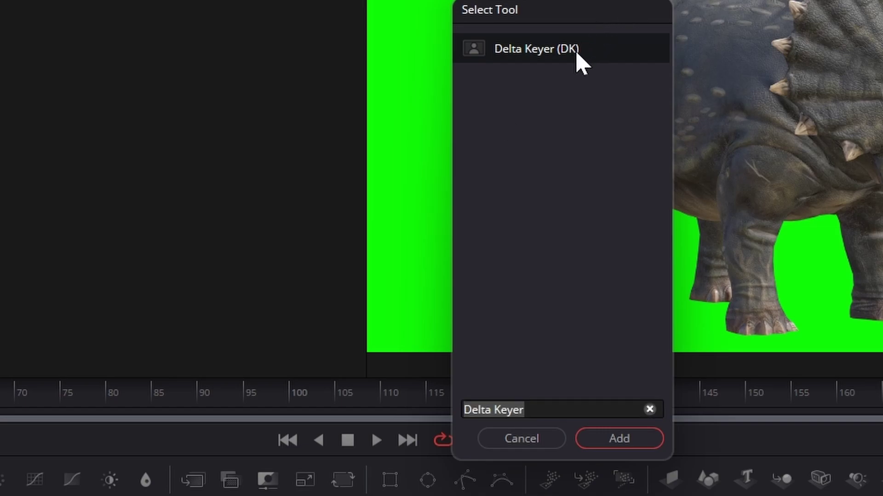
click(579, 51)
click(643, 439)
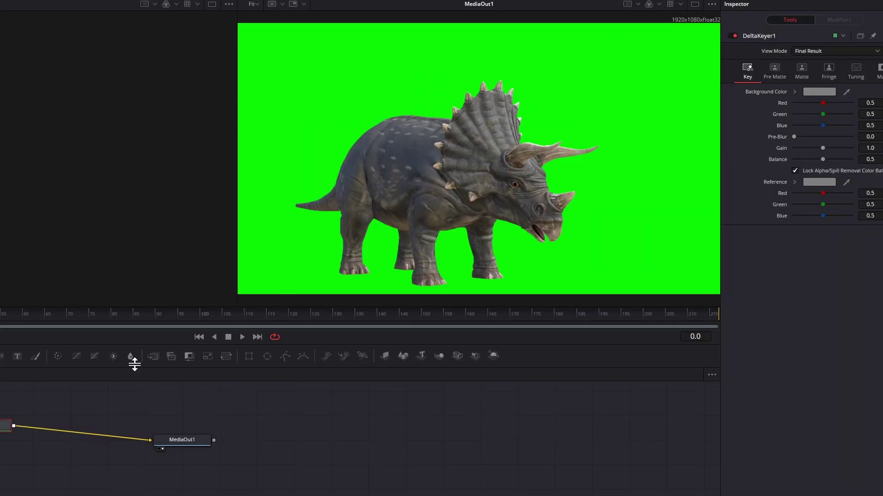
drag(846, 92, 636, 92)
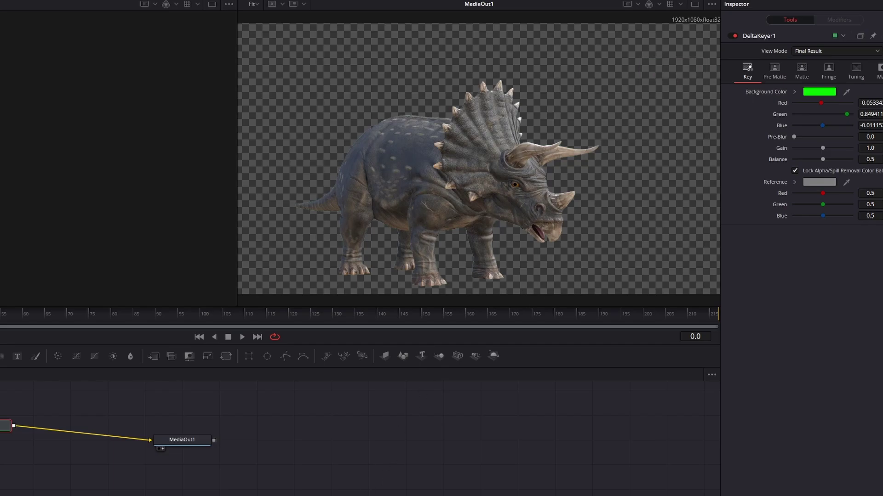
Play the keyed clip on the Edit page, check a later frame, and return to Fusion
key(shift+4)
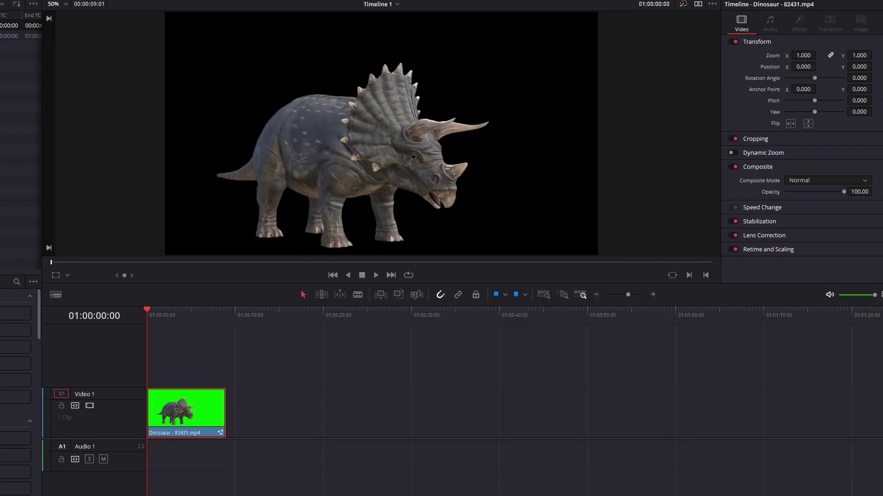
click(375, 276)
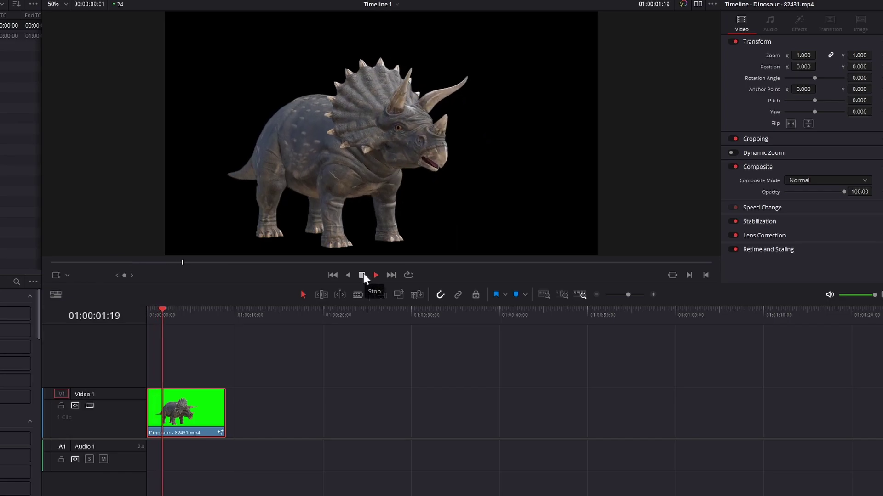
click(363, 274)
click(179, 320)
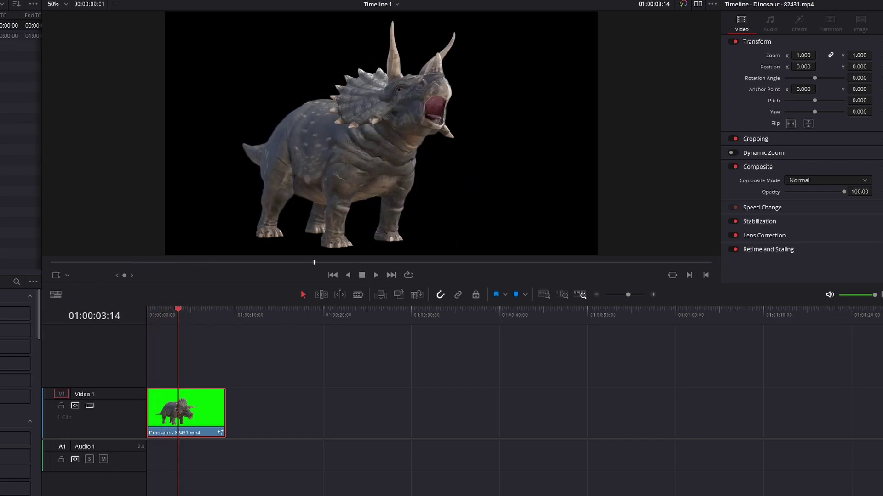
click(392, 485)
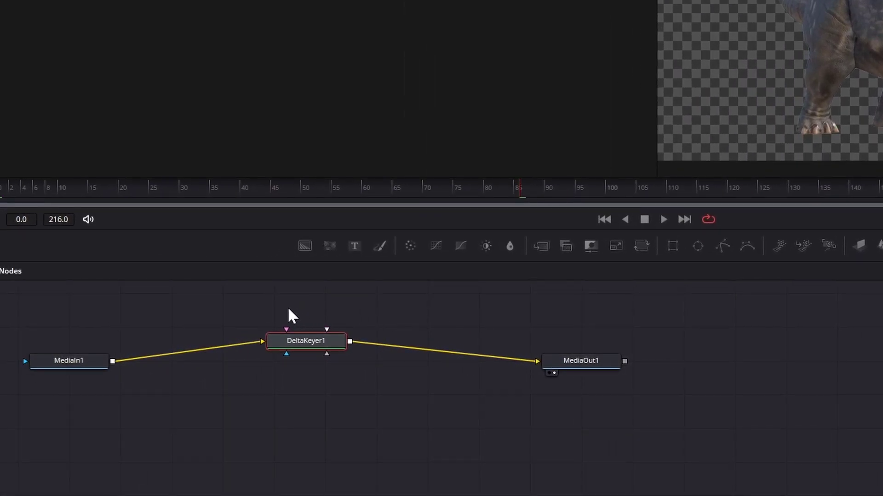
Insert a Saver node after DeltaKeyer1 and tidy the node graph
mouse_move(315, 344)
key(shift+space)
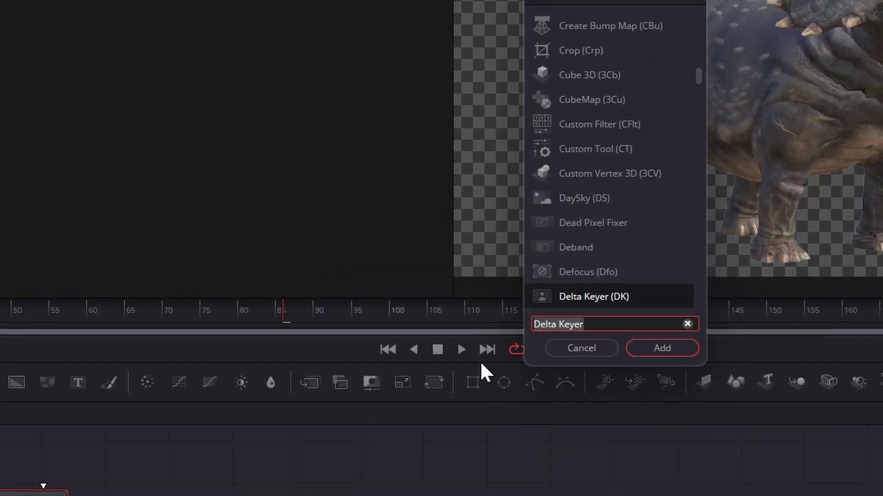
text(save)
click(447, 75)
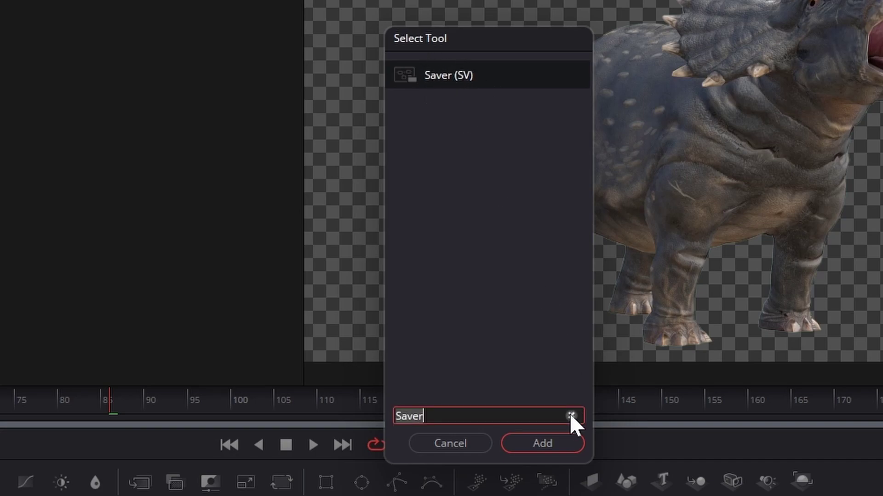
click(557, 449)
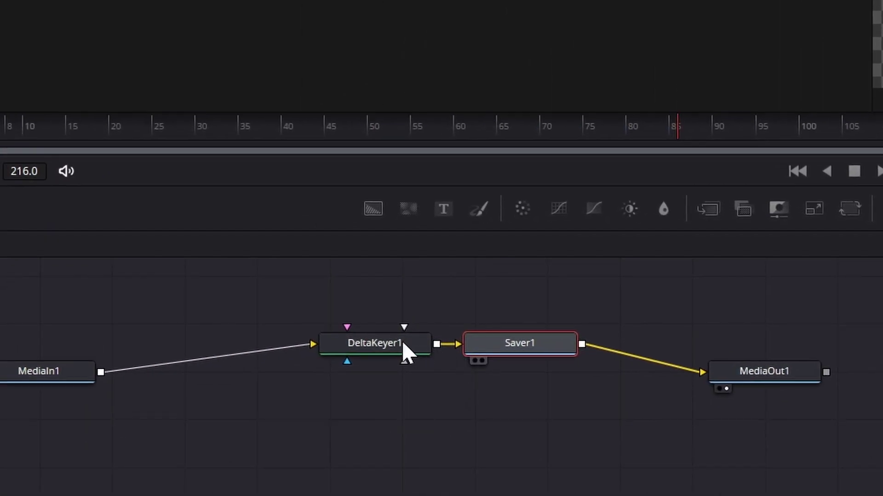
drag(356, 347, 317, 355)
click(520, 342)
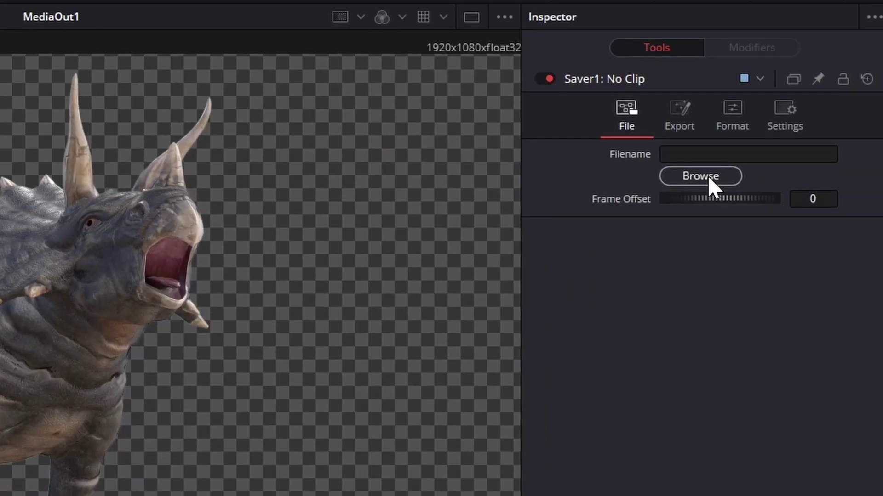
Set the Saver to write a.png files into C:\temp\sequence
click(707, 176)
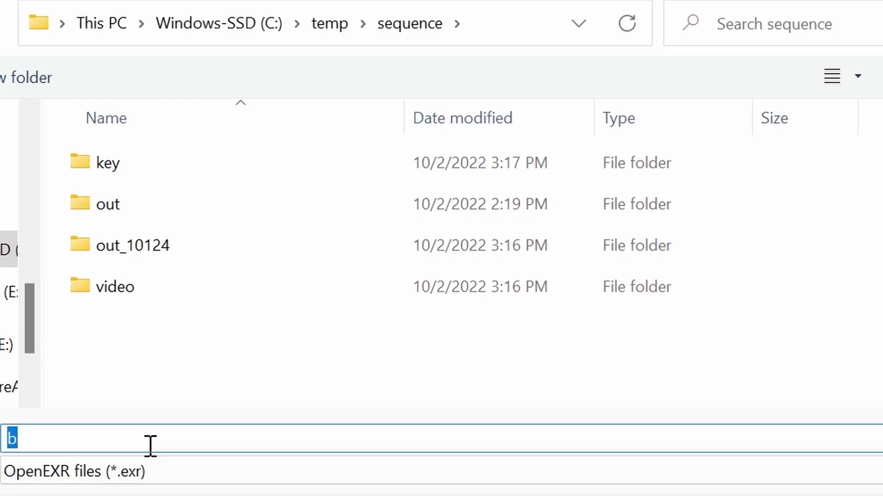
text(a.pnm)
key(BackSpace)
text(h)
key(BackSpace)
text(g)
key(Left)
key(Home)
text(")
key(Right)
key(Right)
key(Right)
key(Right)
key(Right)
text(")
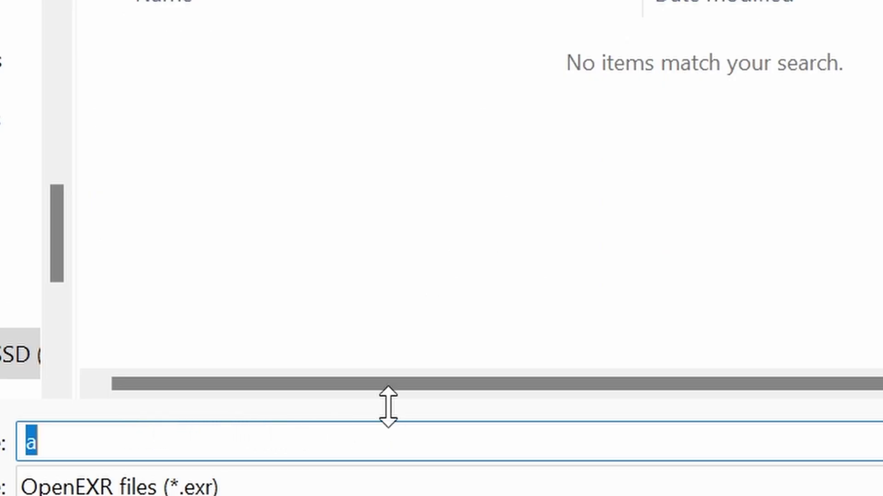
text(1)
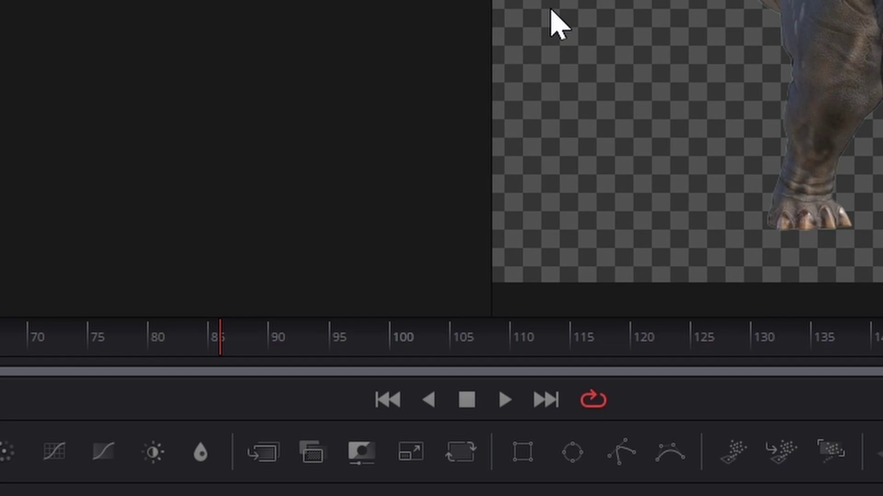
right_click(551, 9)
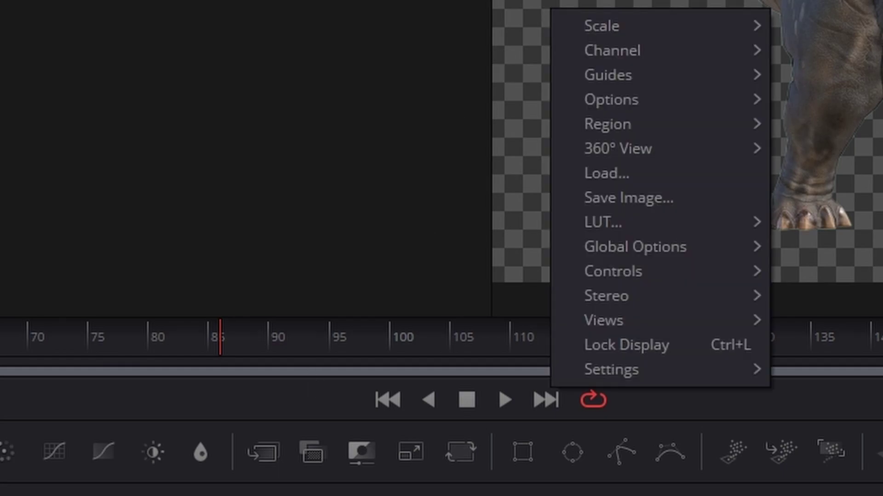
key(Escape)
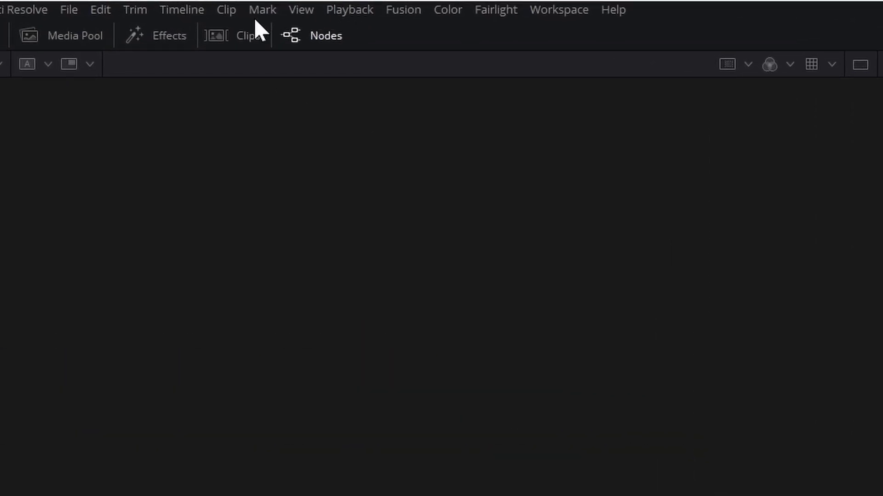
Render the keyed frames with Fusion's Render All Savers
click(399, 11)
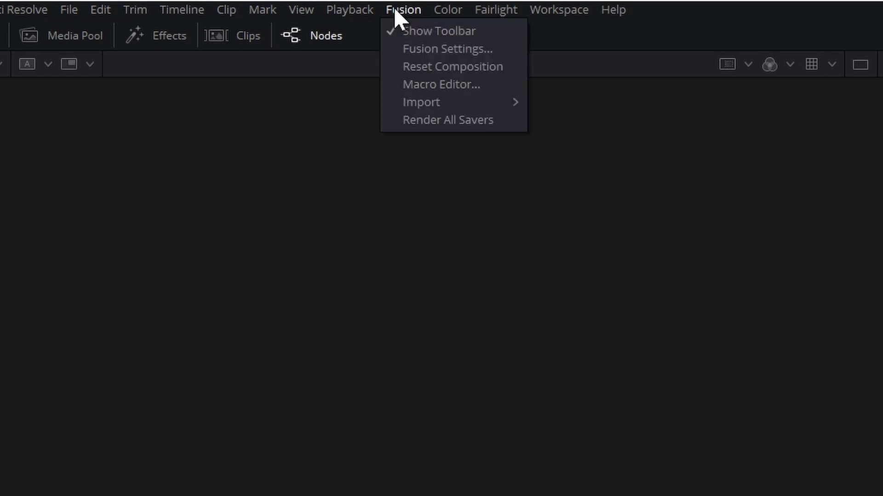
click(441, 119)
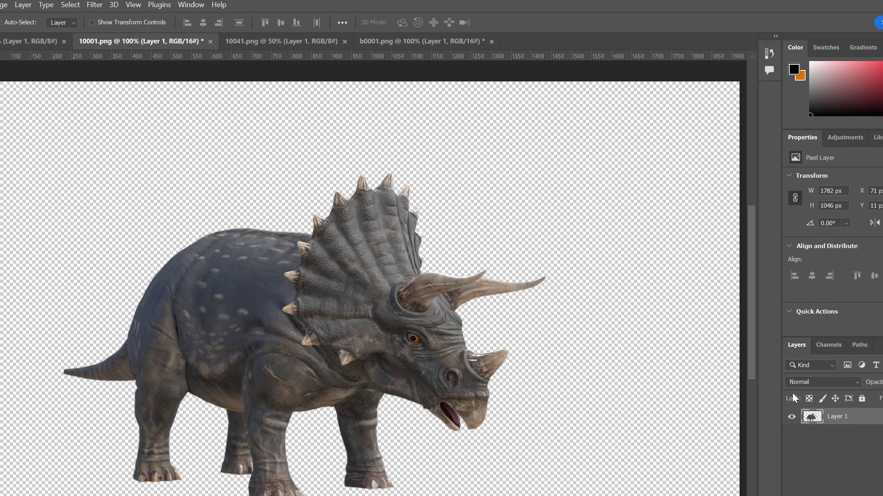
Apply the Oil Paint filter to the dinosaur layer
click(95, 4)
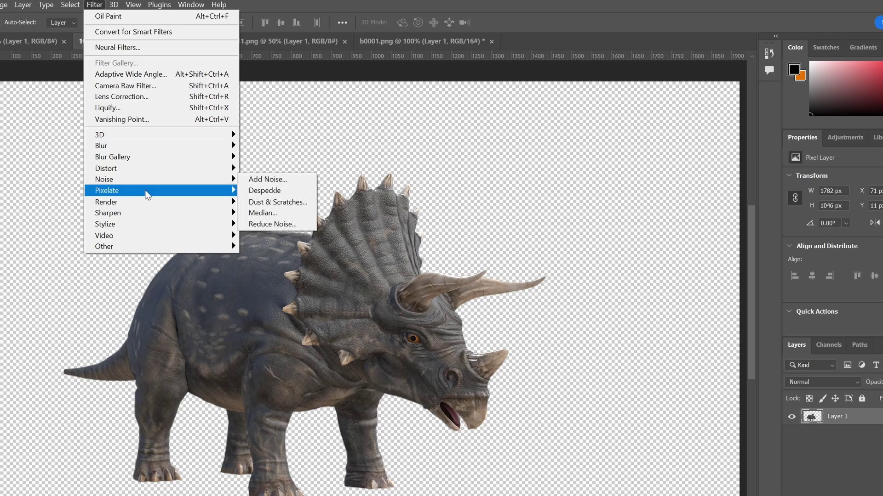
mouse_move(184, 225)
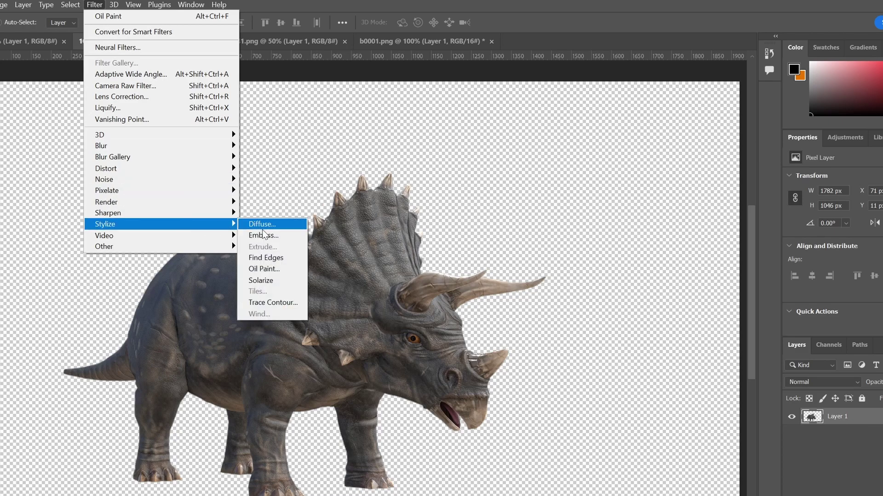
click(271, 268)
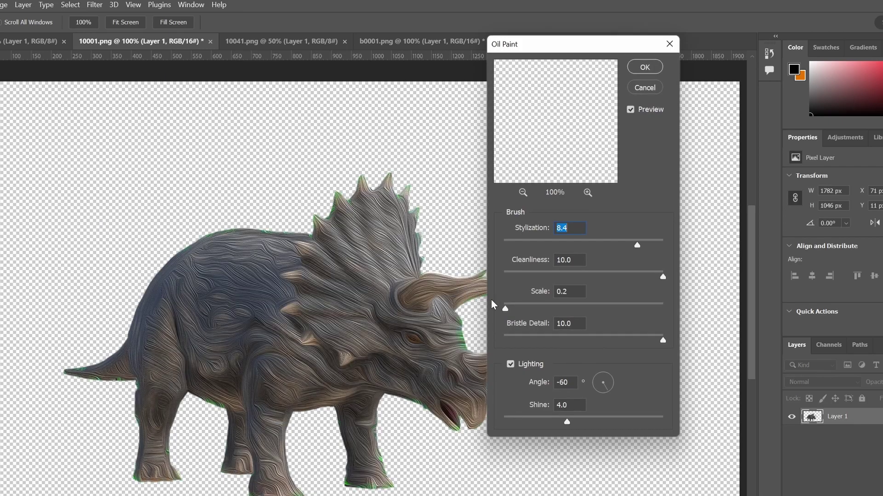
click(645, 68)
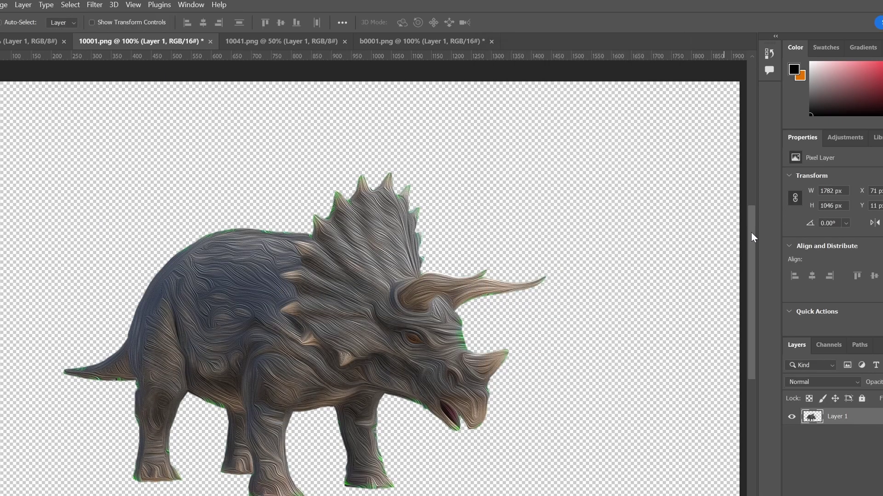
Duplicate Layer 1, shift the copy's hue, and fade it across the body with a gradient mask
right_click(848, 416)
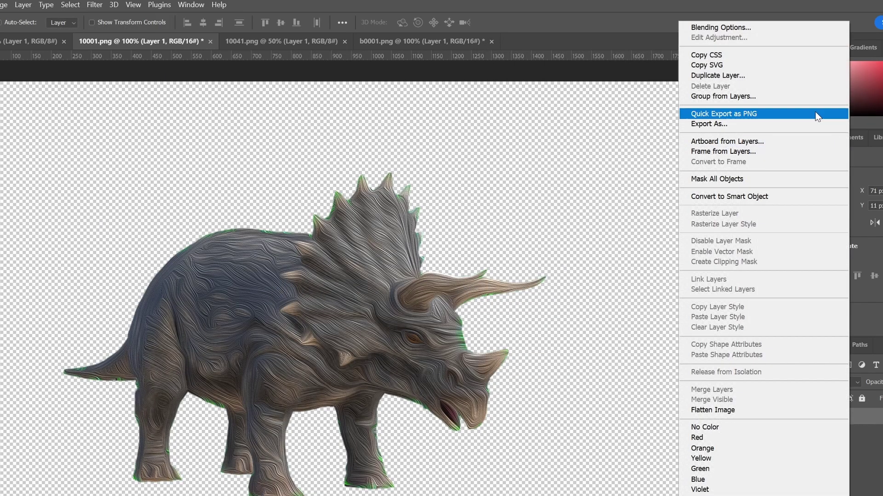
click(771, 76)
key(Return)
key(ctrl+u)
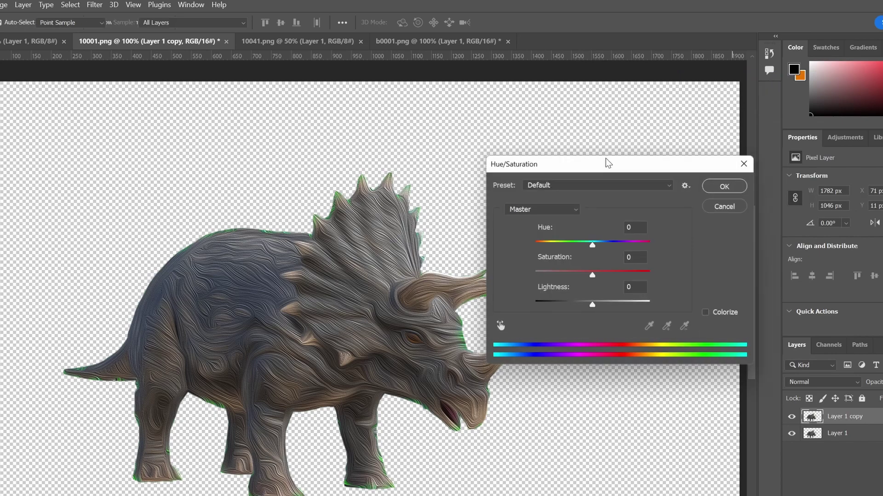
drag(568, 245, 552, 245)
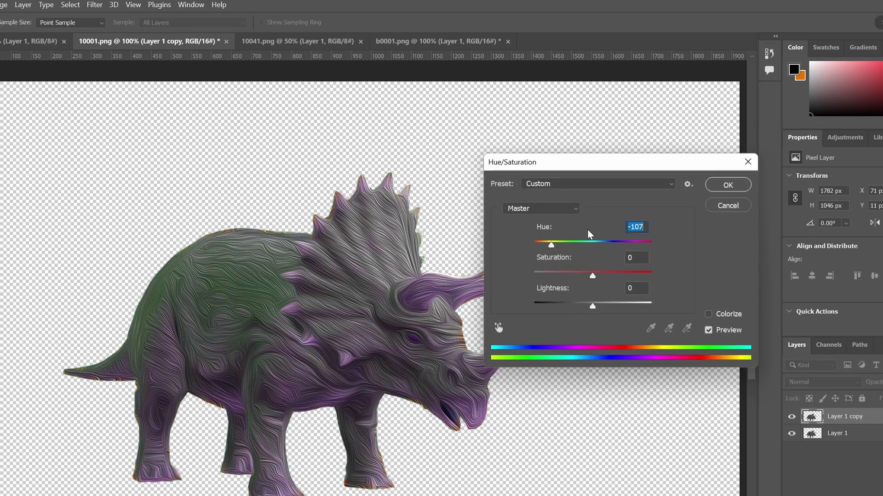
click(728, 185)
click(813, 491)
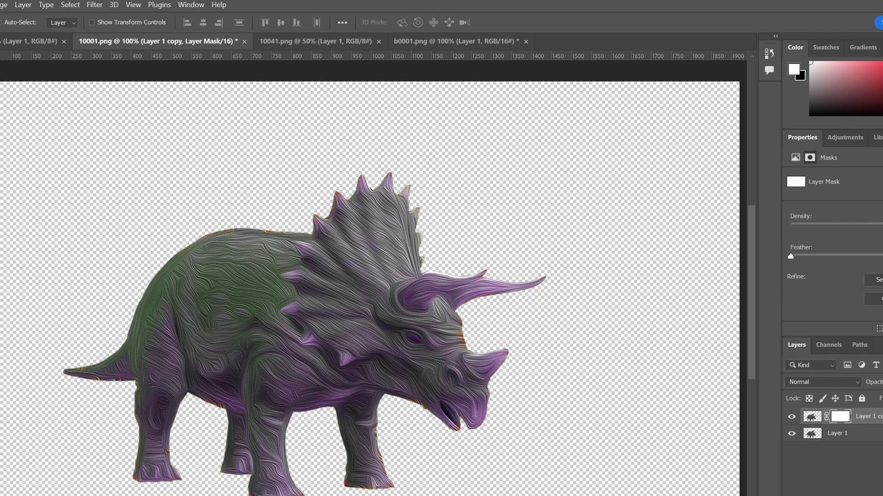
key(g)
drag(262, 277, 372, 339)
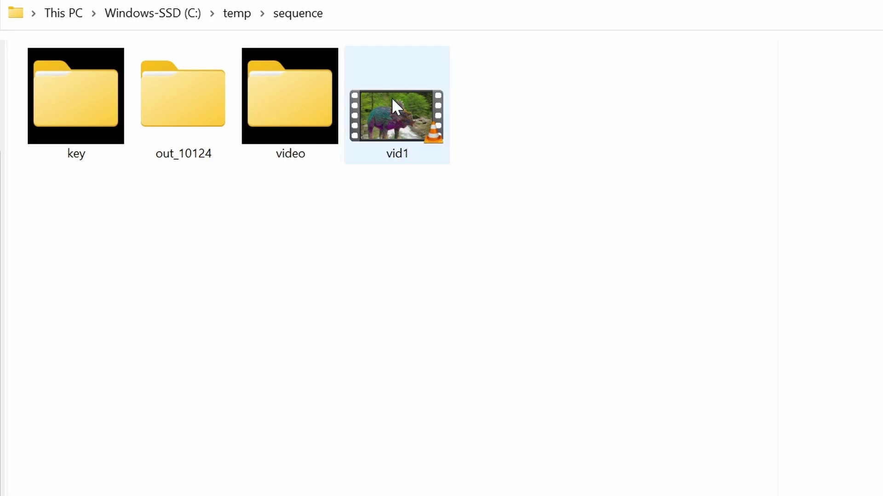
Inspect video frames 10001 through 10012, then go back up to the sequence folder
mouse_move(404, 114)
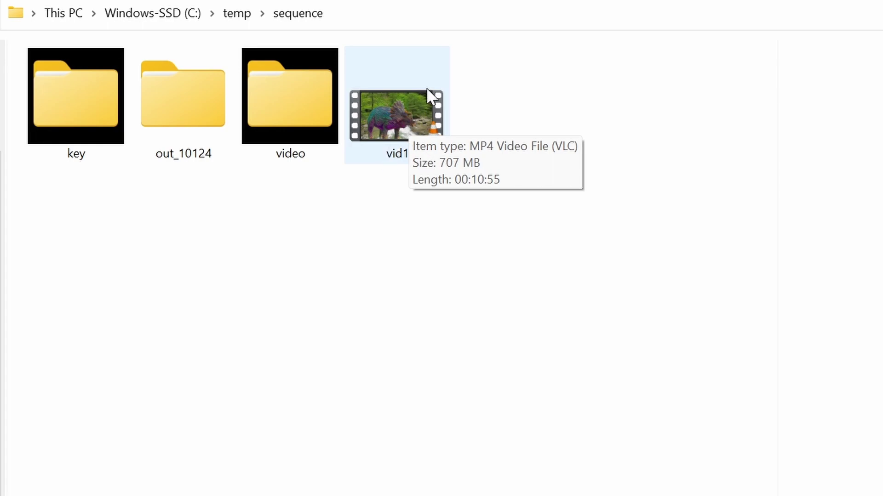
double_click(298, 107)
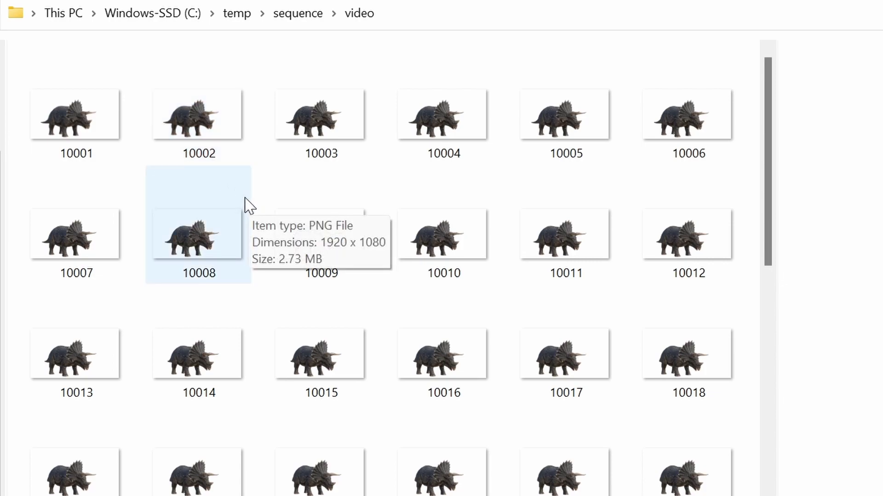
click(89, 128)
click(346, 136)
click(438, 138)
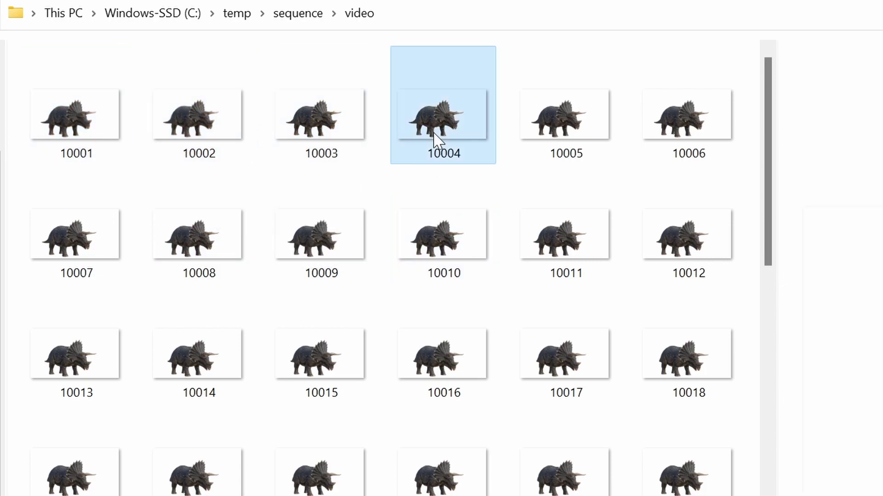
click(514, 131)
click(663, 129)
click(595, 225)
click(682, 236)
click(303, 9)
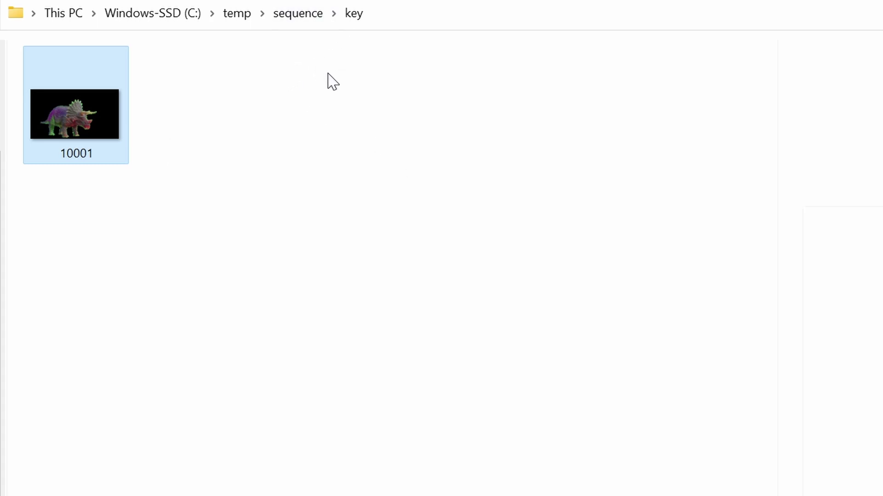
Open the out_10124 output folder and select restyled frame 10001
click(306, 24)
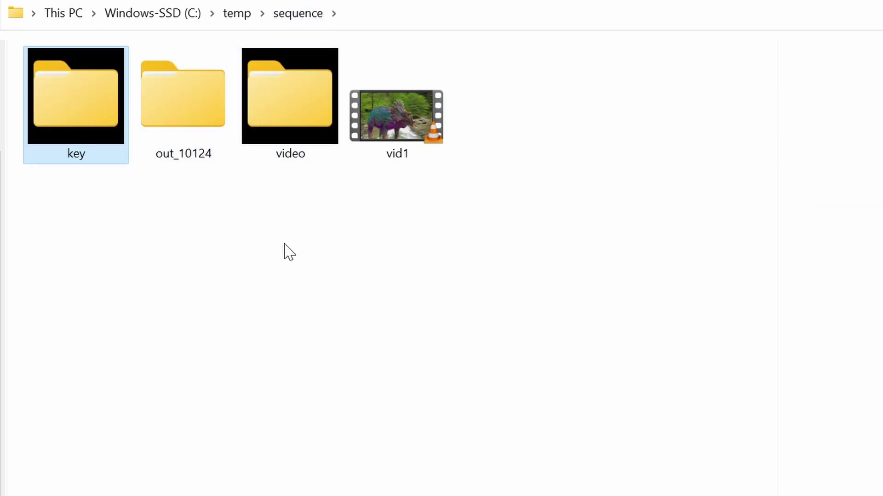
click(196, 120)
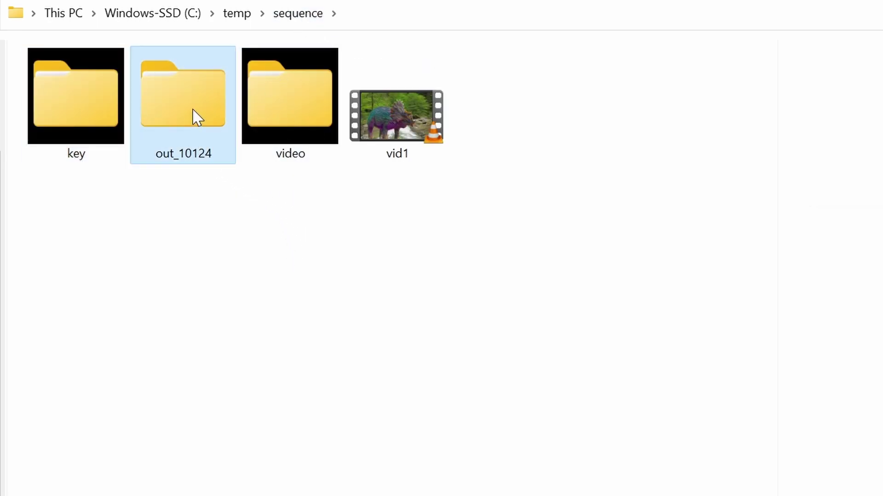
double_click(197, 118)
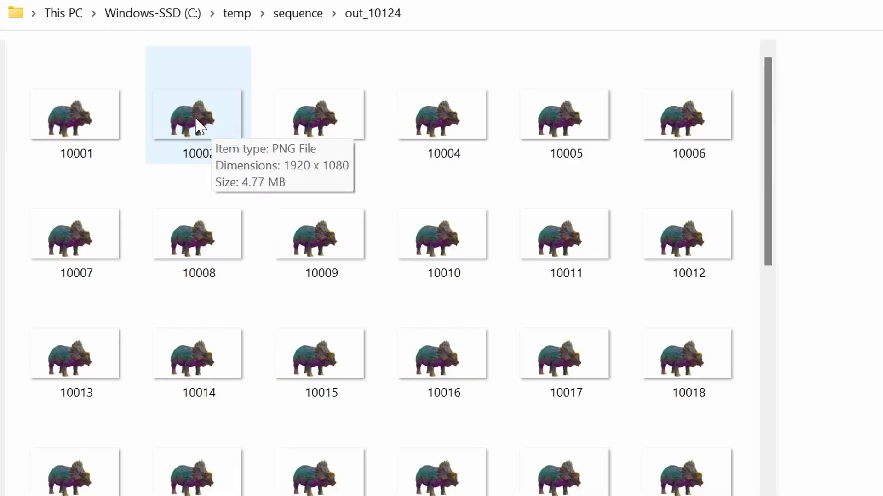
click(100, 125)
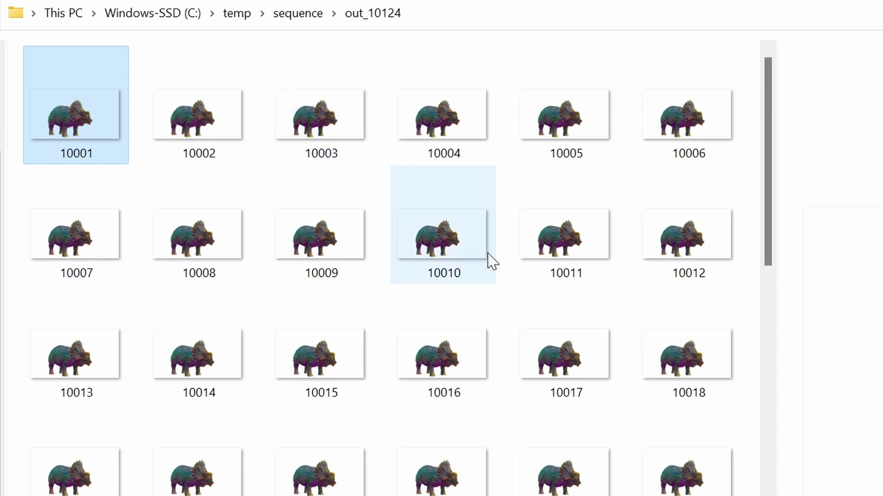
Scroll through the restyled frames, checking 10034, 10047, 10070, 10106, 10111 and 10112
scroll(494, 299, down, 5)
click(434, 406)
scroll(462, 393, down, 5)
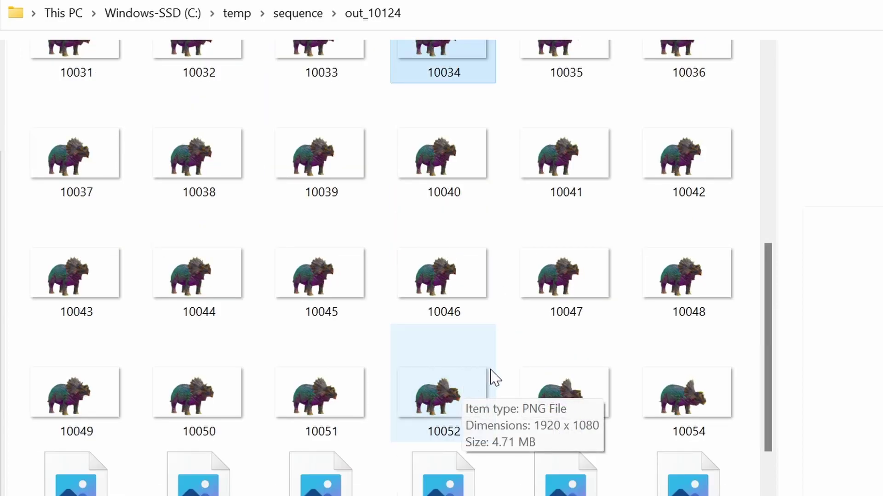
click(566, 276)
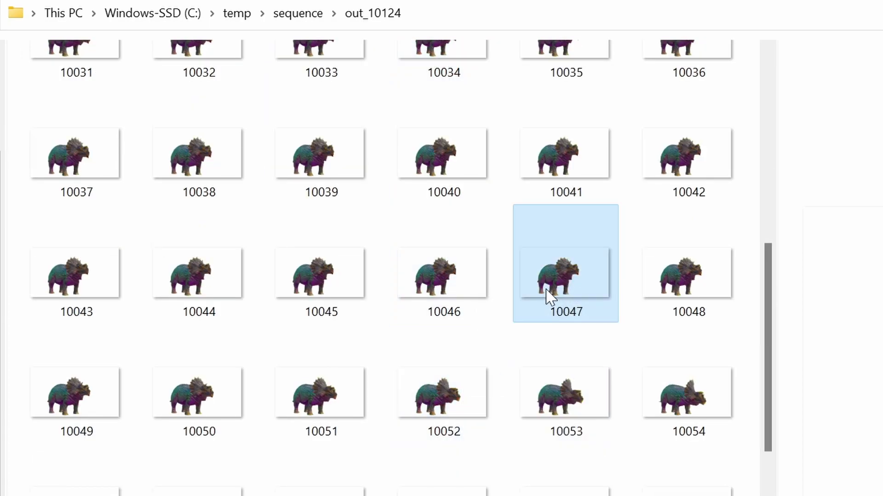
scroll(457, 374, down, 5)
click(449, 386)
scroll(450, 385, down, 10)
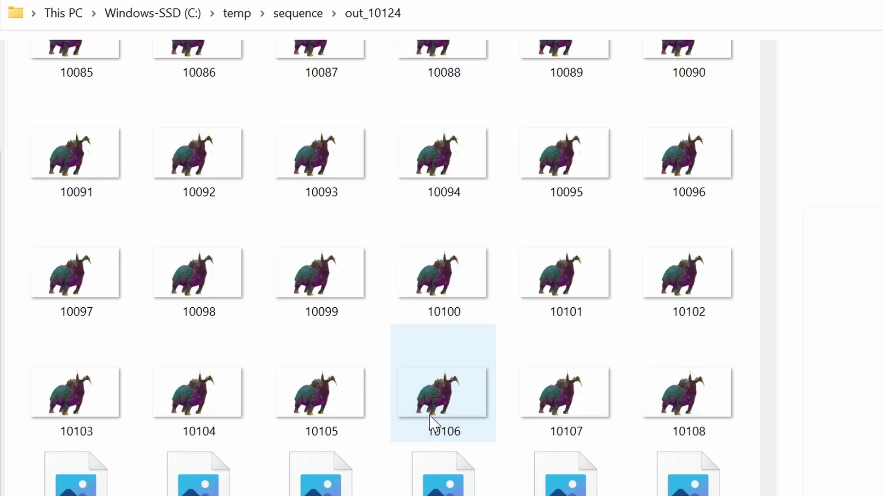
click(434, 414)
scroll(402, 423, down, 2)
click(344, 404)
click(447, 393)
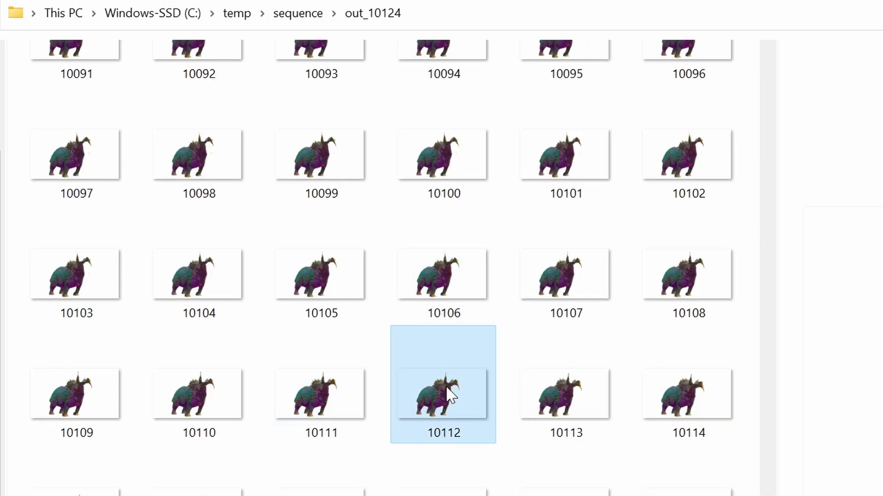
click(430, 488)
click(308, 488)
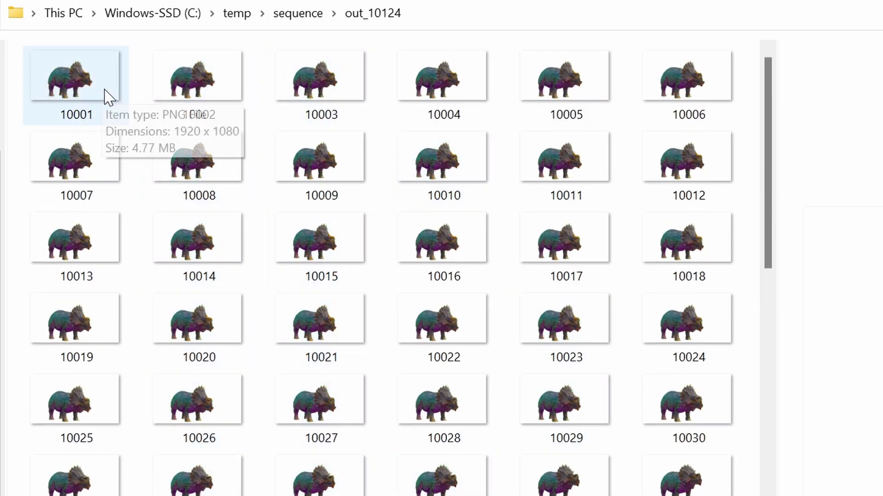
mouse_move(153, 151)
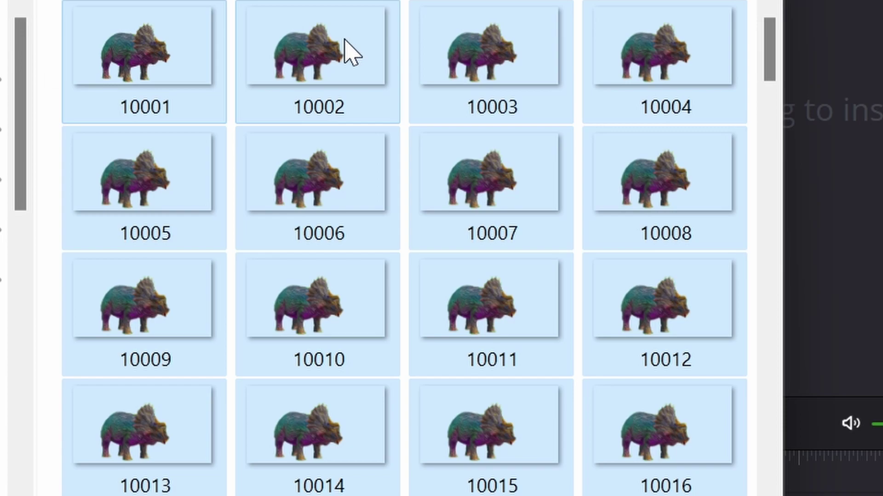
mouse_move(352, 51)
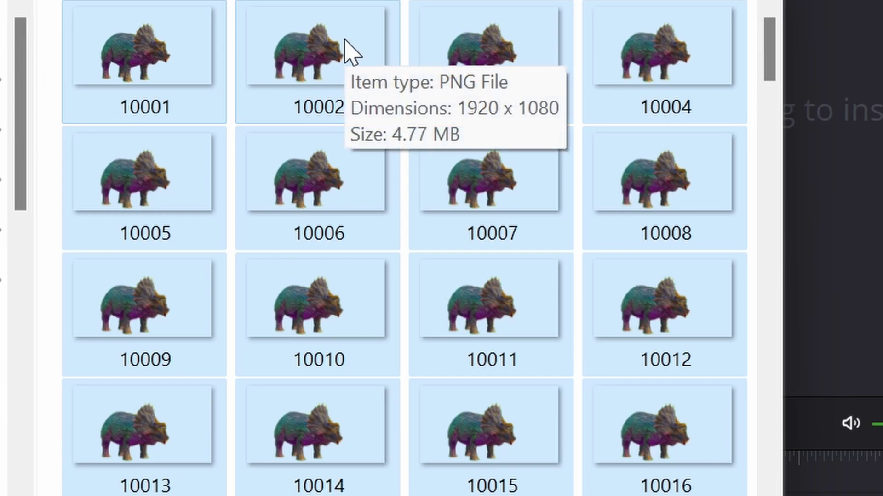
mouse_move(206, 70)
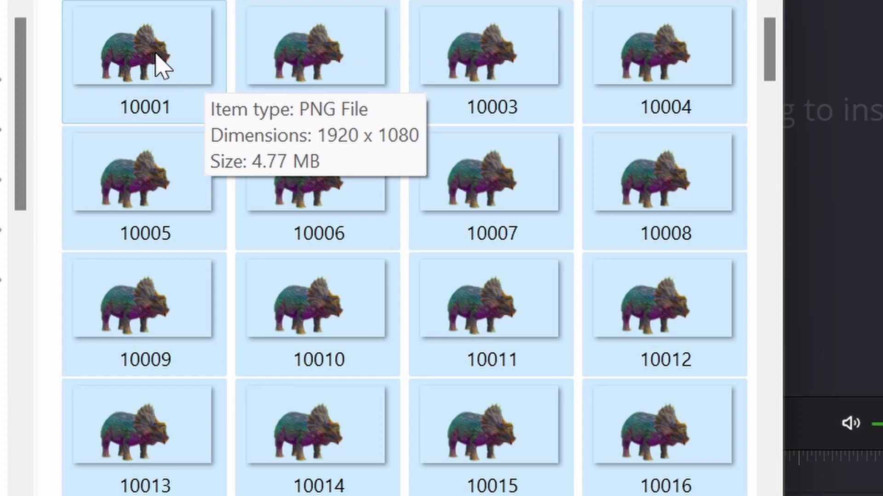
drag(160, 62, 446, 386)
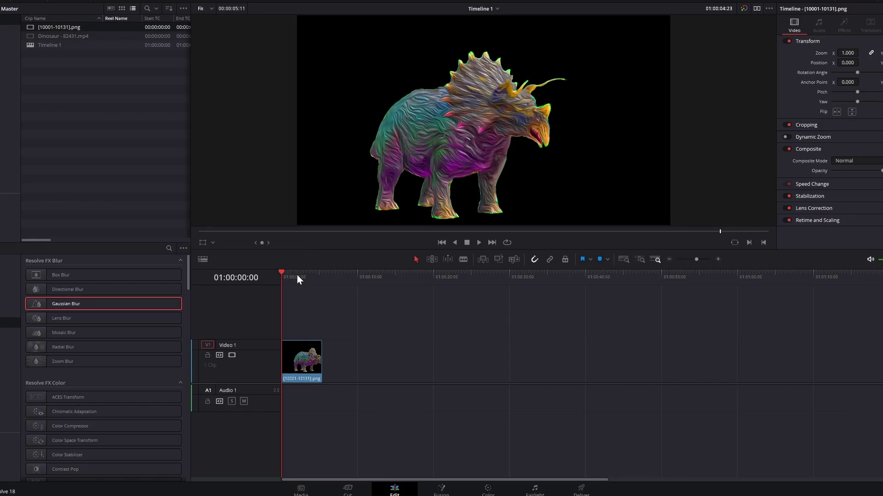
mouse_move(296, 278)
mouse_down()
mouse_move(314, 276)
mouse_move(282, 282)
mouse_up()
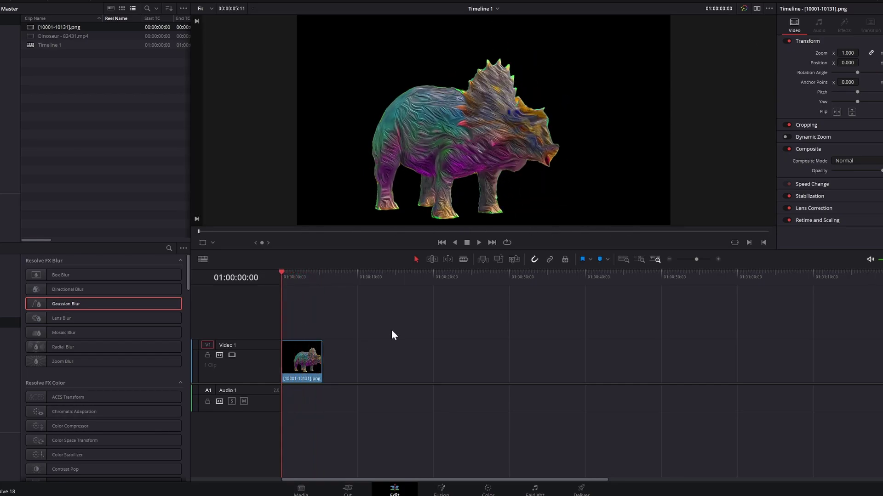
click(480, 243)
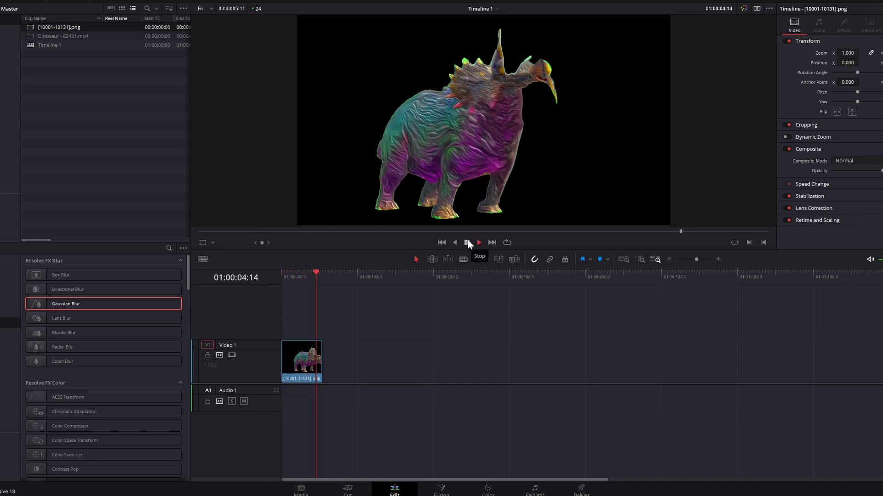
click(282, 275)
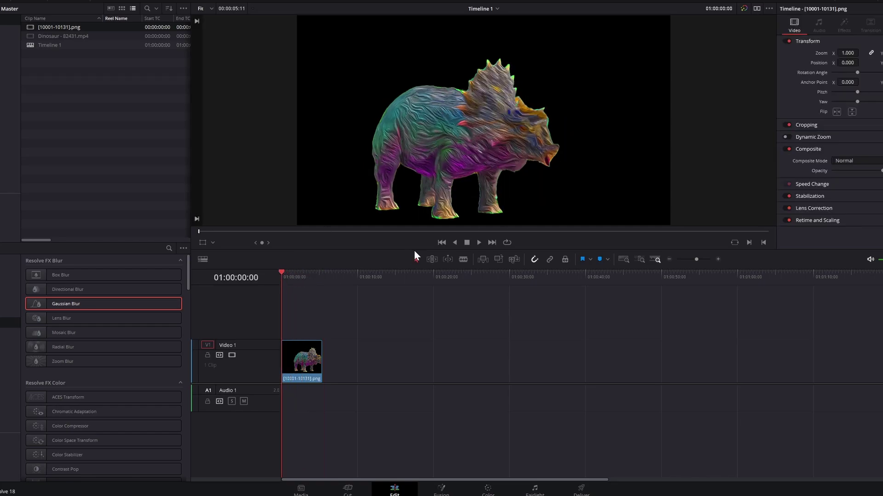
click(478, 243)
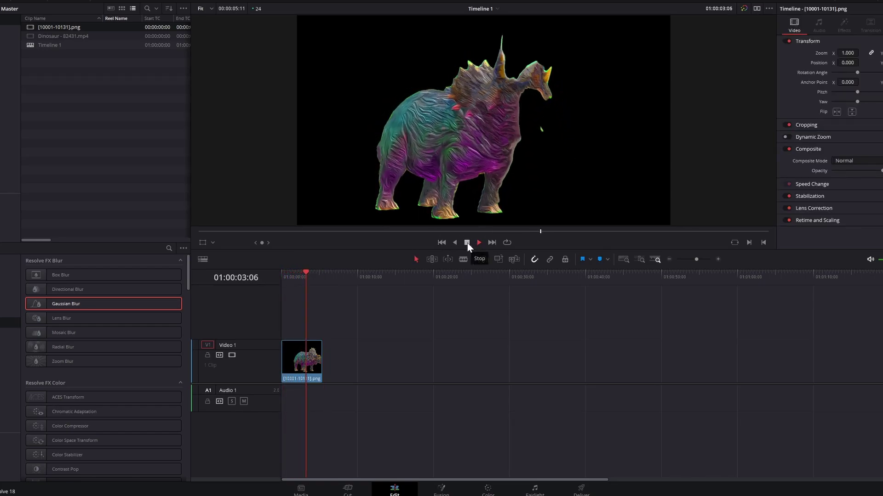
click(467, 242)
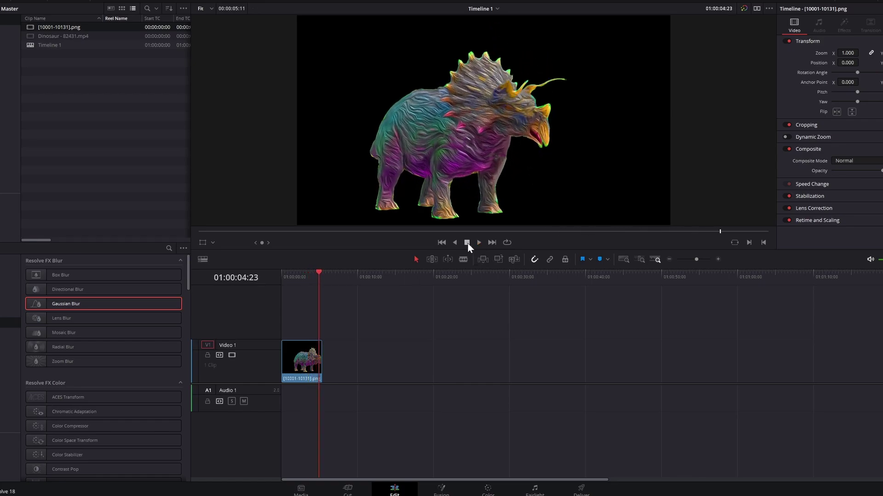